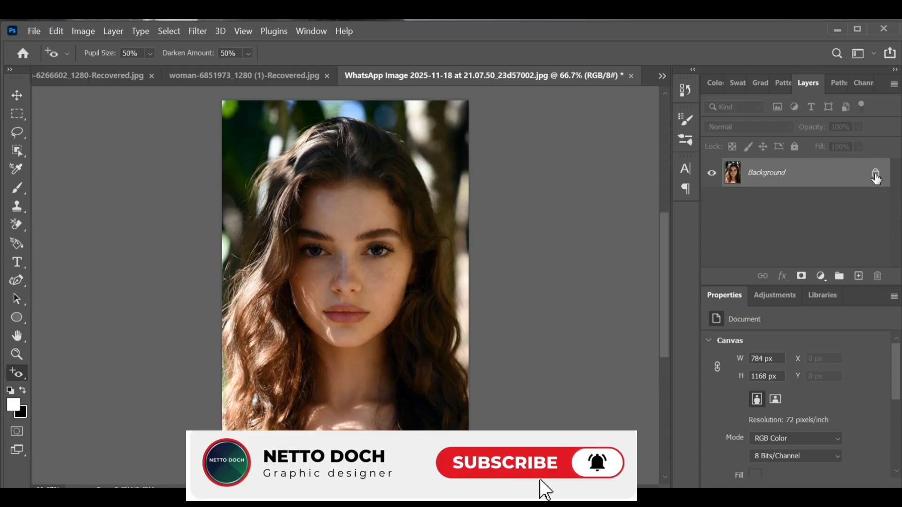
# Unlock the Background layer as Layer 0 and duplicate it with Ctrl+J
pyautogui.click(875, 175)
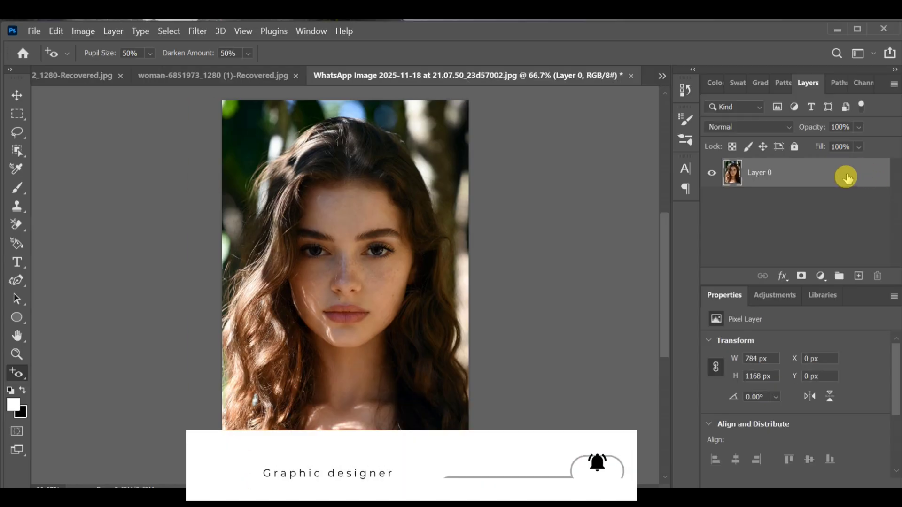
pyautogui.hotkey('ctrl', 'j')
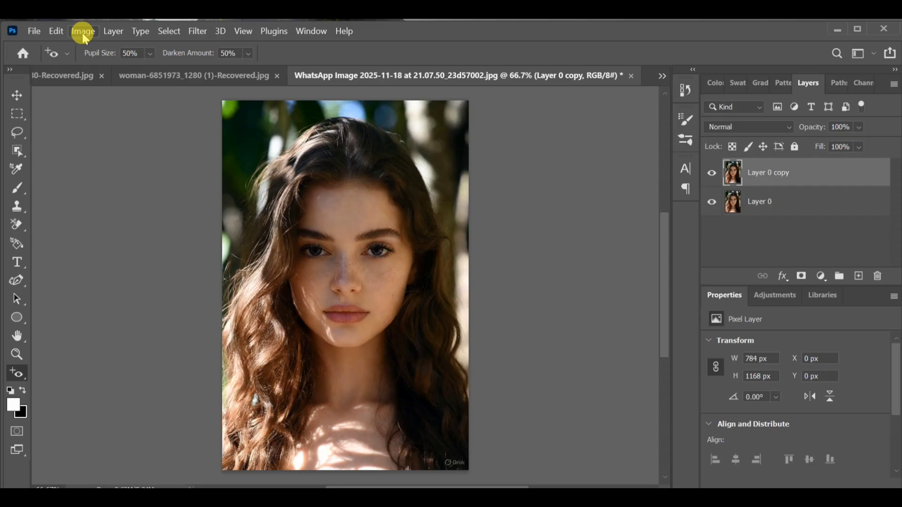
# Apply a default Black & White adjustment to the duplicate portrait layer
pyautogui.click(83, 32)
pyautogui.moveTo(104, 64)
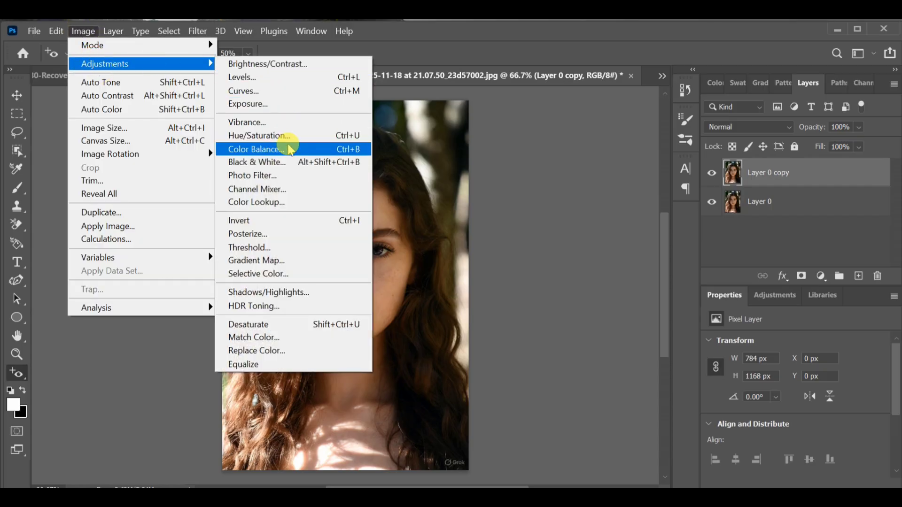
pyautogui.click(258, 162)
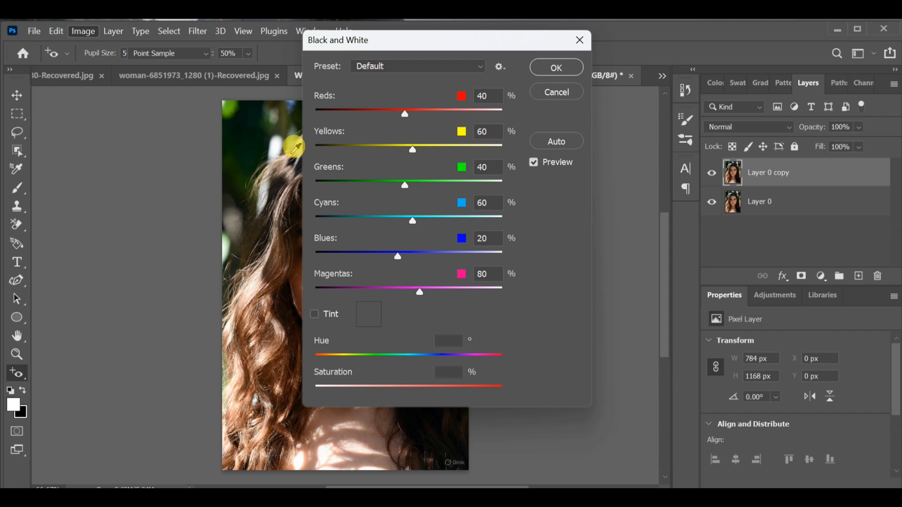
pyautogui.click(555, 67)
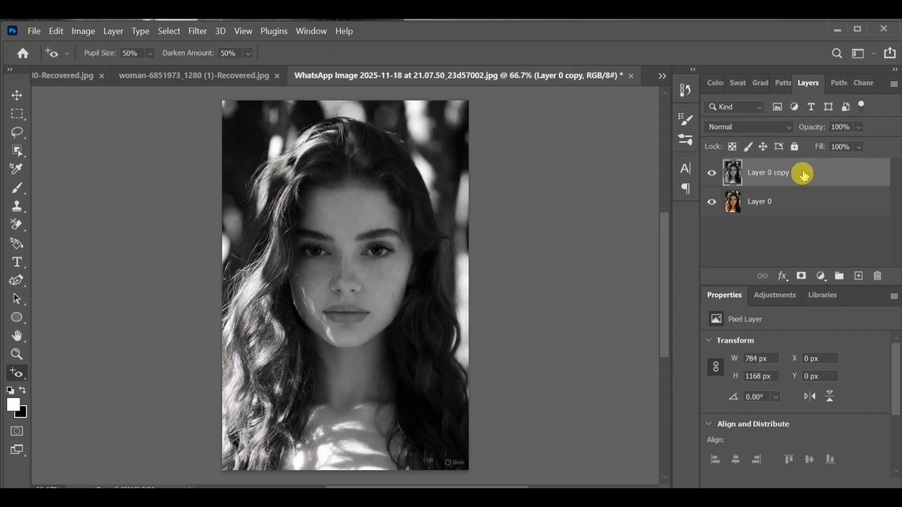
# Duplicate the greyscale layer, invert the copy, and set its blend mode to Color Dodge
pyautogui.hotkey('ctrl', 'j')
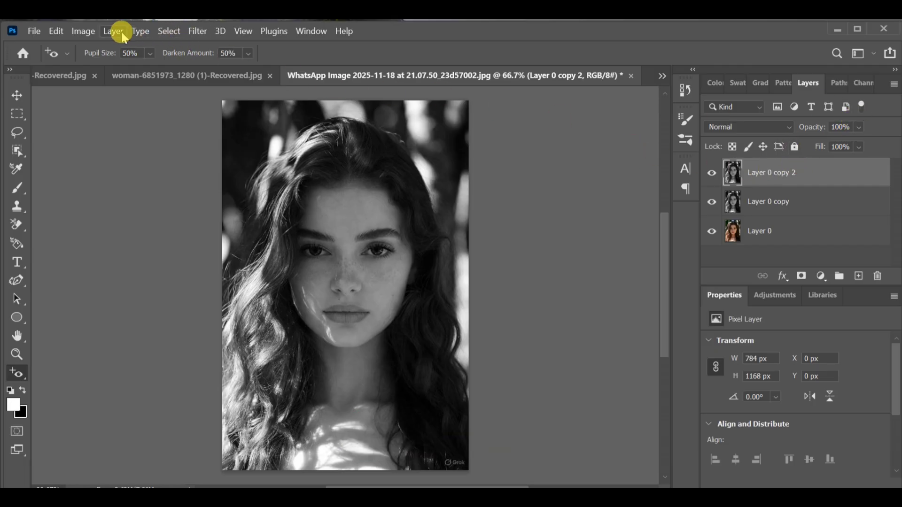
pyautogui.click(83, 31)
pyautogui.moveTo(104, 64)
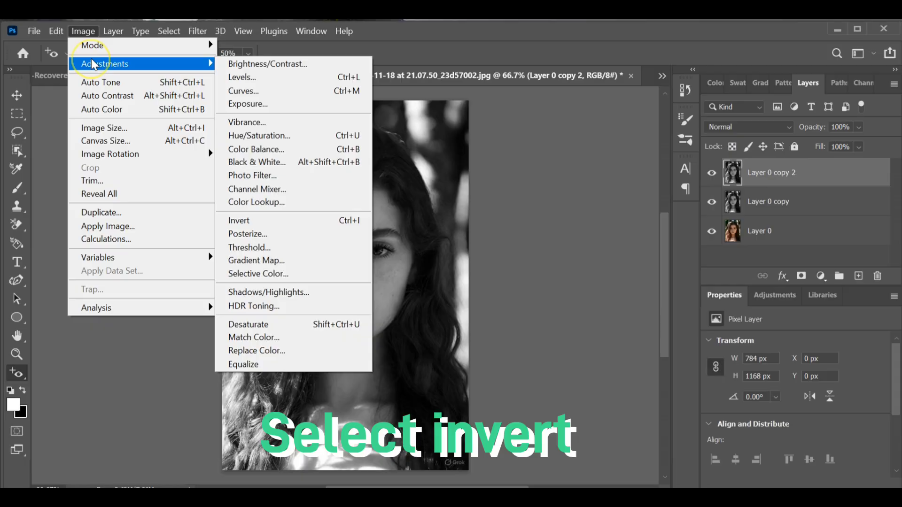
pyautogui.click(308, 220)
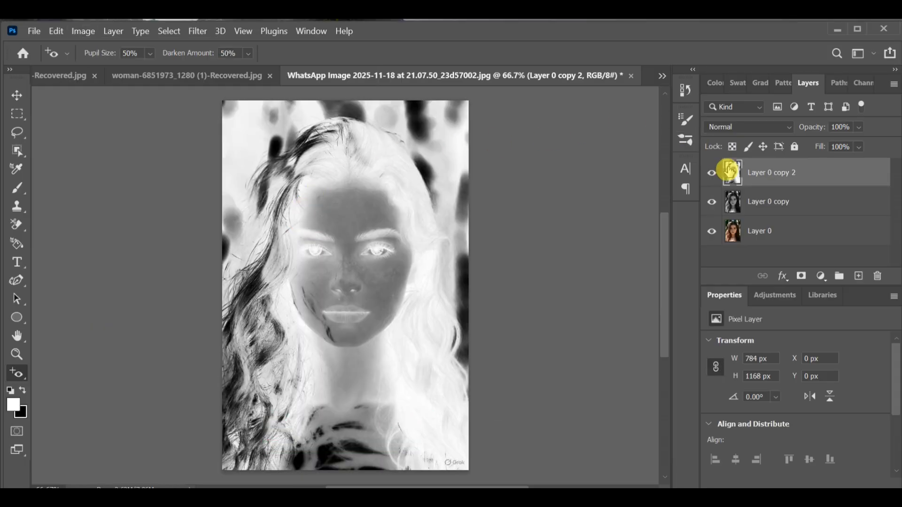
pyautogui.click(736, 128)
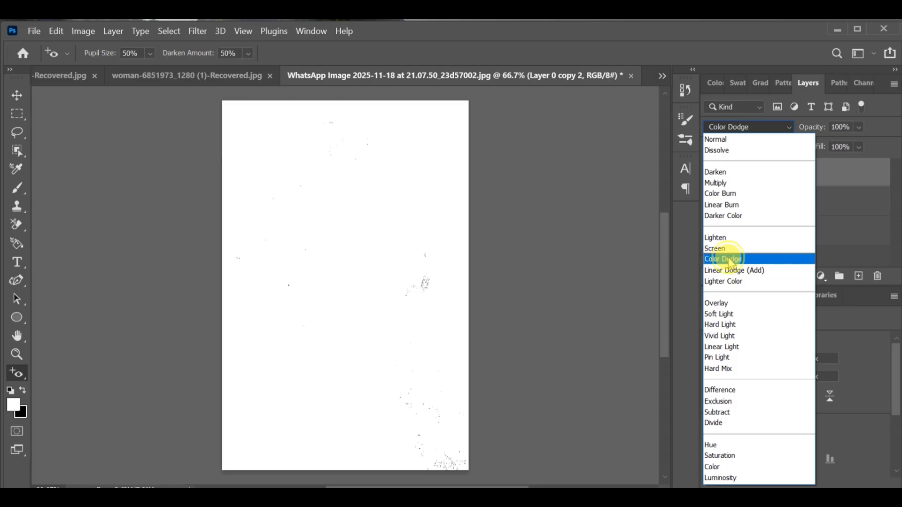
pyautogui.click(726, 259)
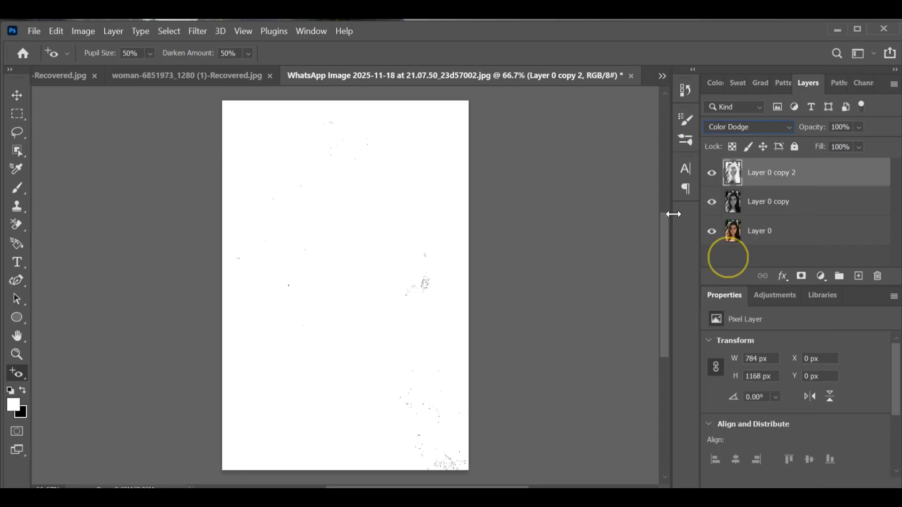
# Give the Color Dodge layer a Gaussian Blur with a 12.5-pixel radius
pyautogui.click(198, 31)
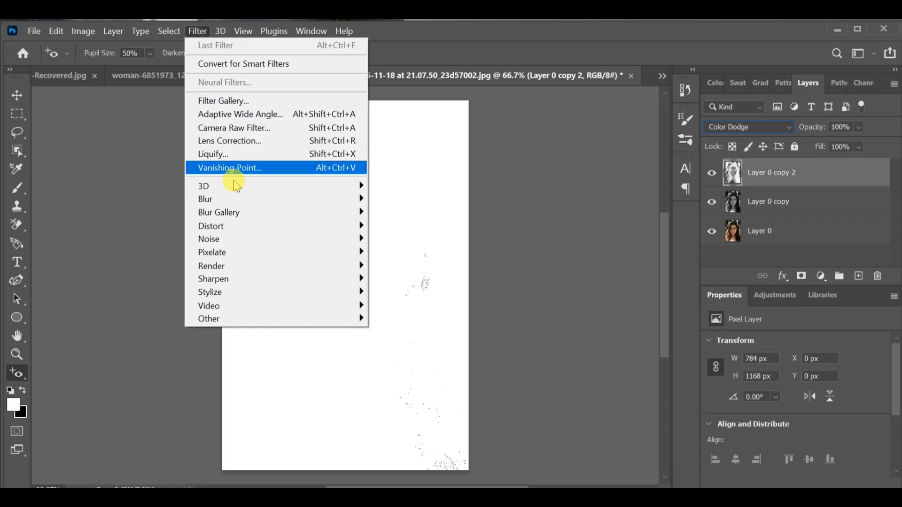
pyautogui.moveTo(206, 199)
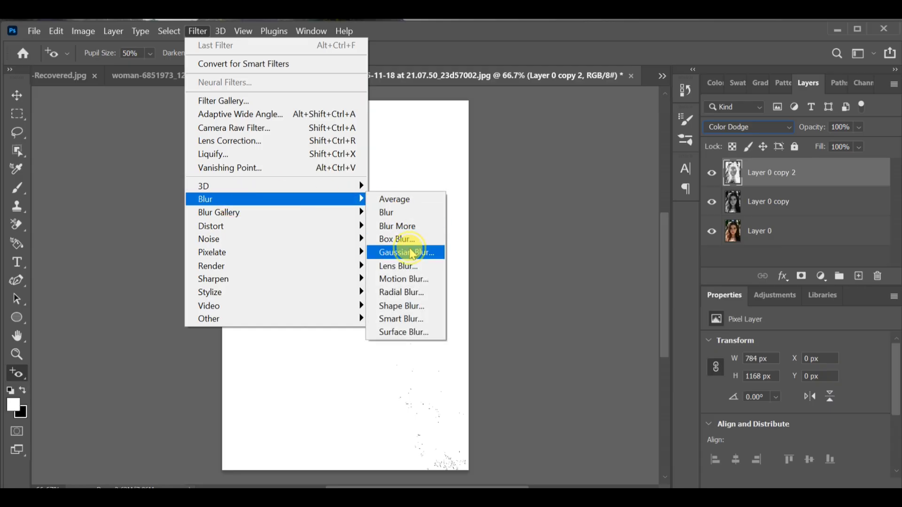
pyautogui.click(406, 252)
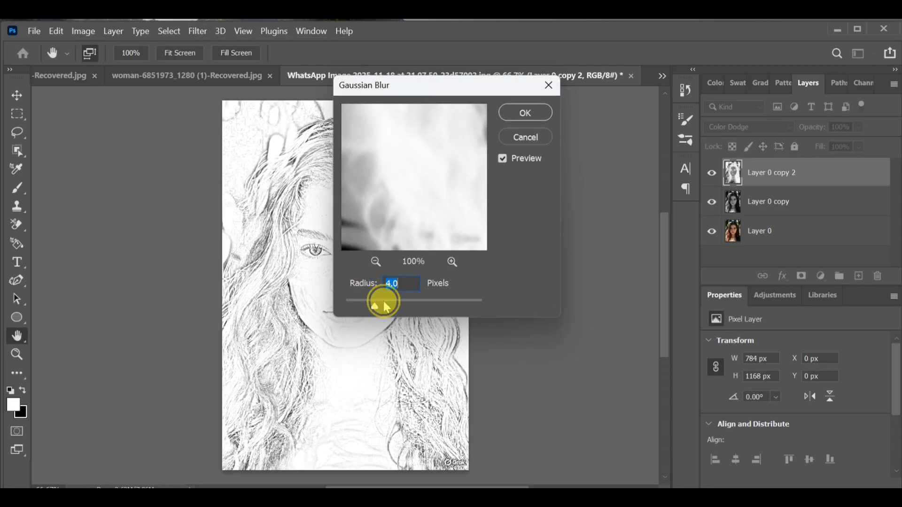
pyautogui.moveTo(374, 304); pyautogui.dragTo(403, 305)
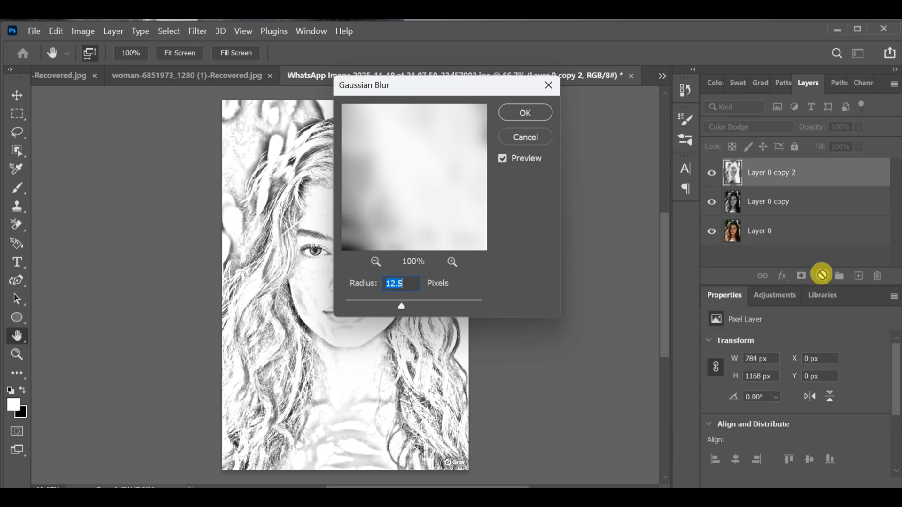
# Confirm the blur and add a Levels adjustment layer with black input at 73
pyautogui.click(525, 112)
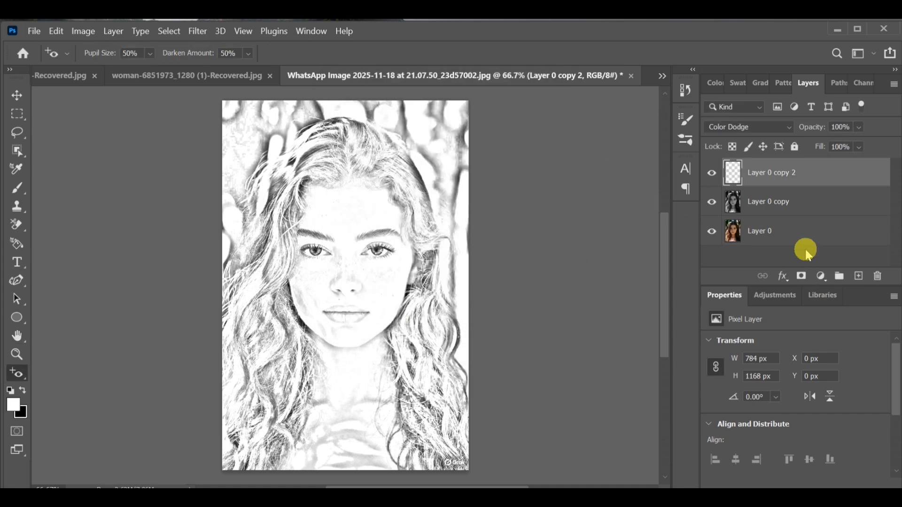
pyautogui.click(820, 275)
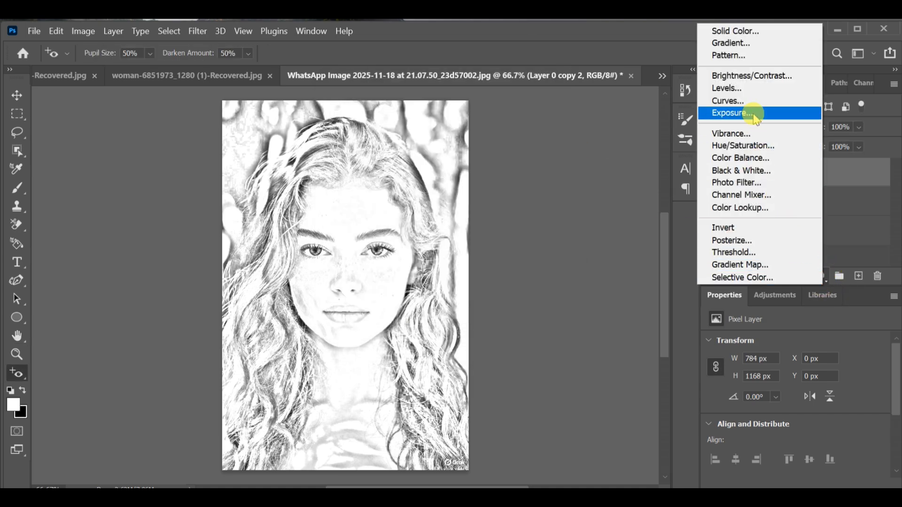
pyautogui.click(740, 88)
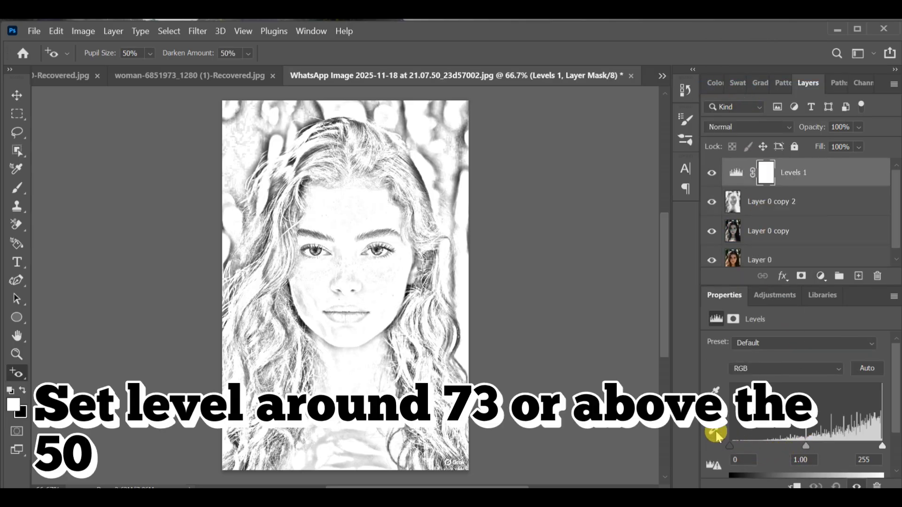
pyautogui.moveTo(734, 446); pyautogui.dragTo(768, 447)
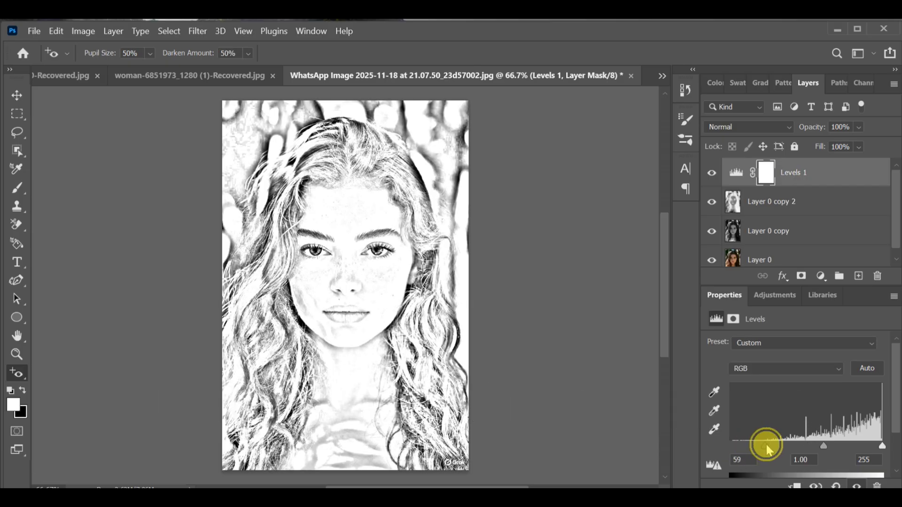
pyautogui.moveTo(766, 446); pyautogui.dragTo(770, 447)
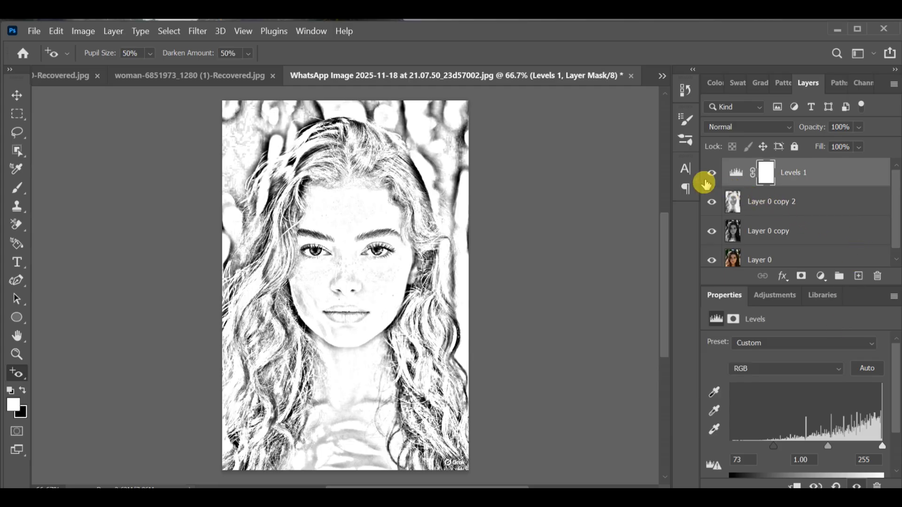
pyautogui.scroll(-1, 485, 321)
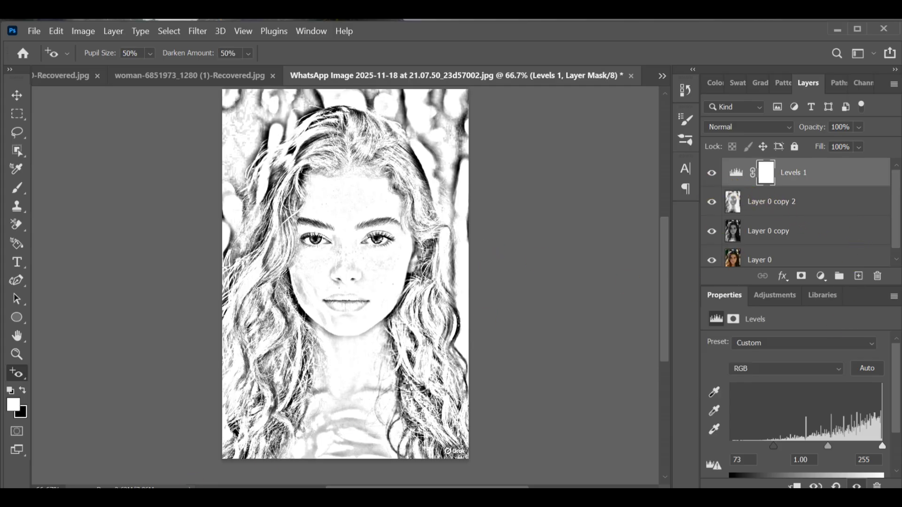